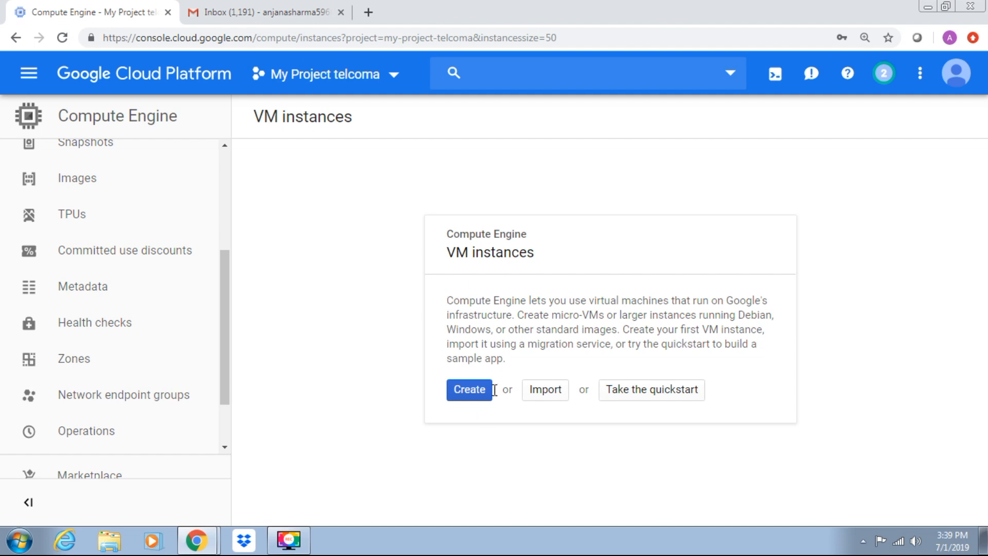
Review the new VM instance form from its name down to the firewall options, and return to the VM instances page
{"action": "left_click", "coordinate": [617, 404]}
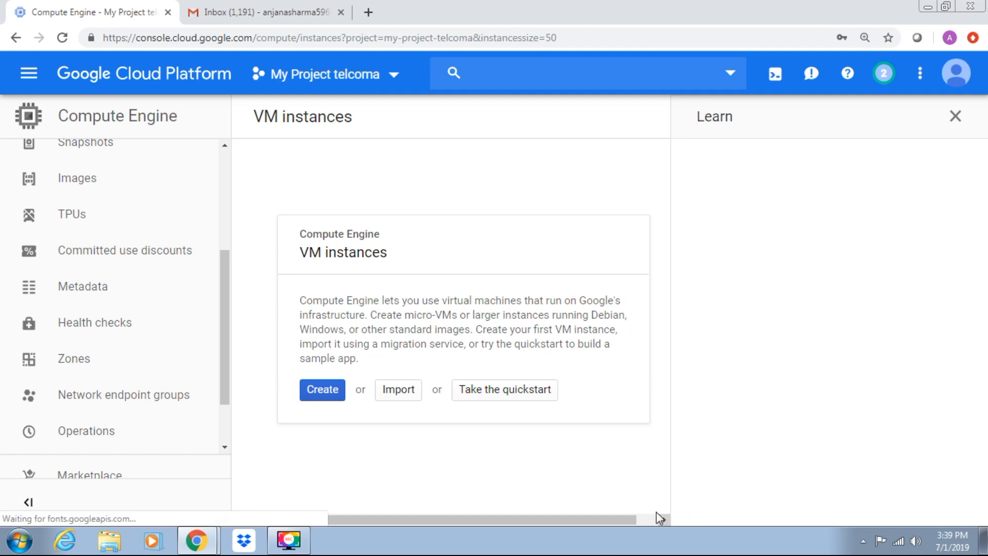
{"action": "left_click", "coordinate": [313, 393]}
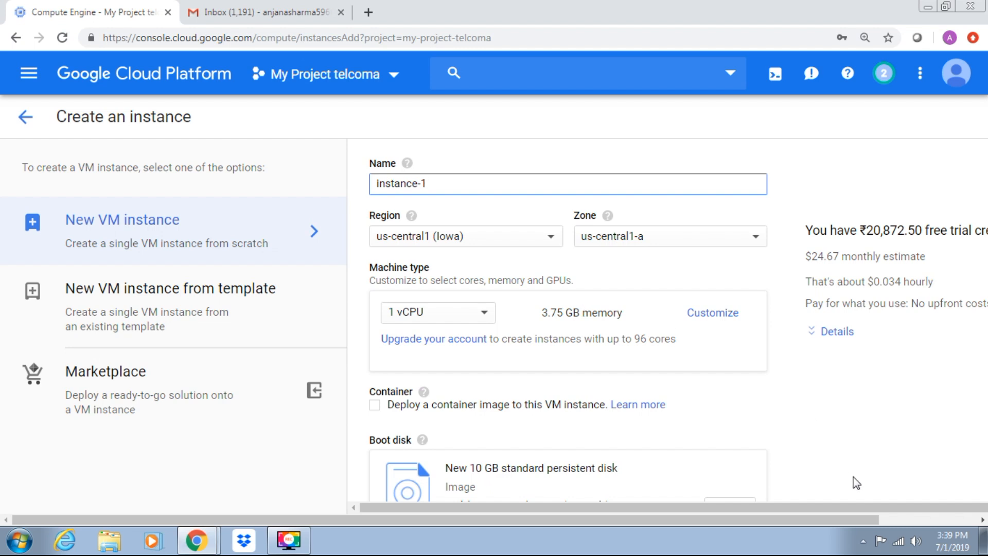
{"action": "scroll", "coordinate": [898, 432], "scroll_direction": "down", "scroll_amount": 3}
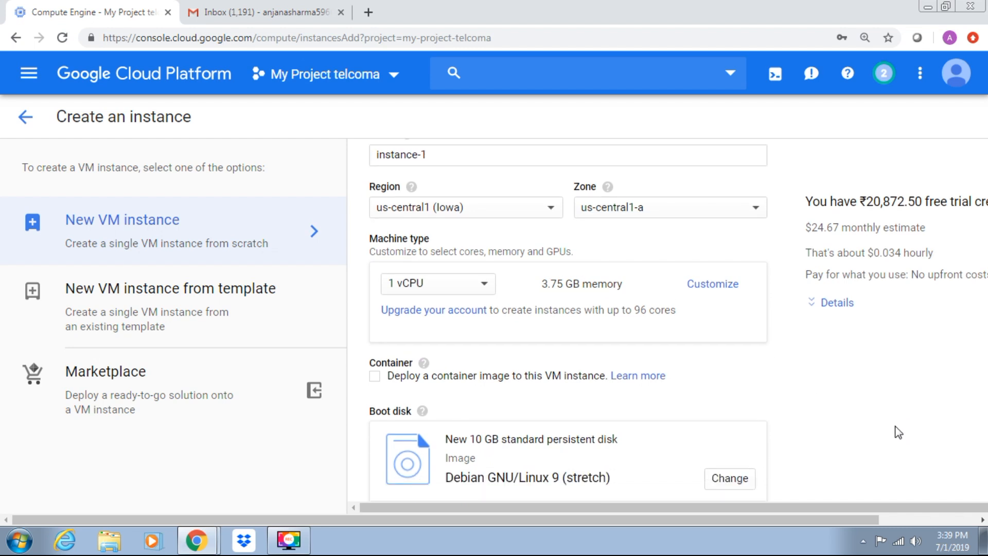
{"action": "scroll", "coordinate": [898, 432], "scroll_direction": "down", "scroll_amount": 6}
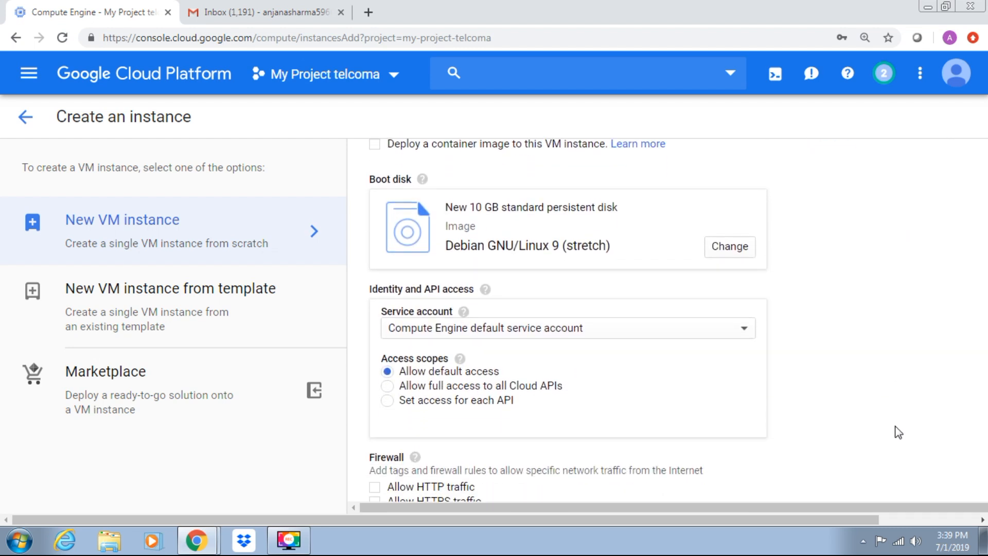
{"action": "scroll", "coordinate": [898, 433], "scroll_direction": "up", "scroll_amount": 9}
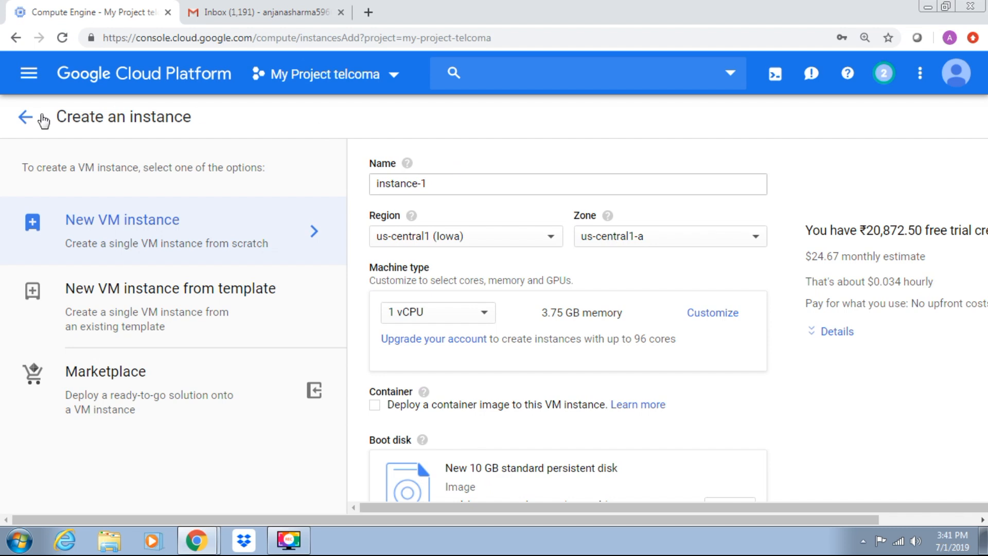
{"action": "left_click", "coordinate": [27, 124]}
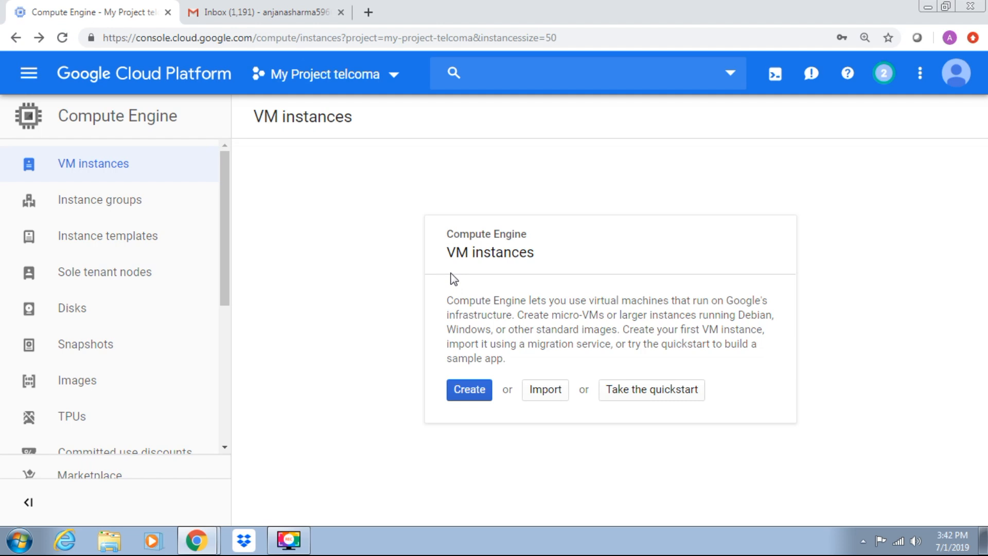
Open the creation form for a managed instance group and examine its location, template, autoscaling and autohealing settings
{"action": "left_click", "coordinate": [125, 208]}
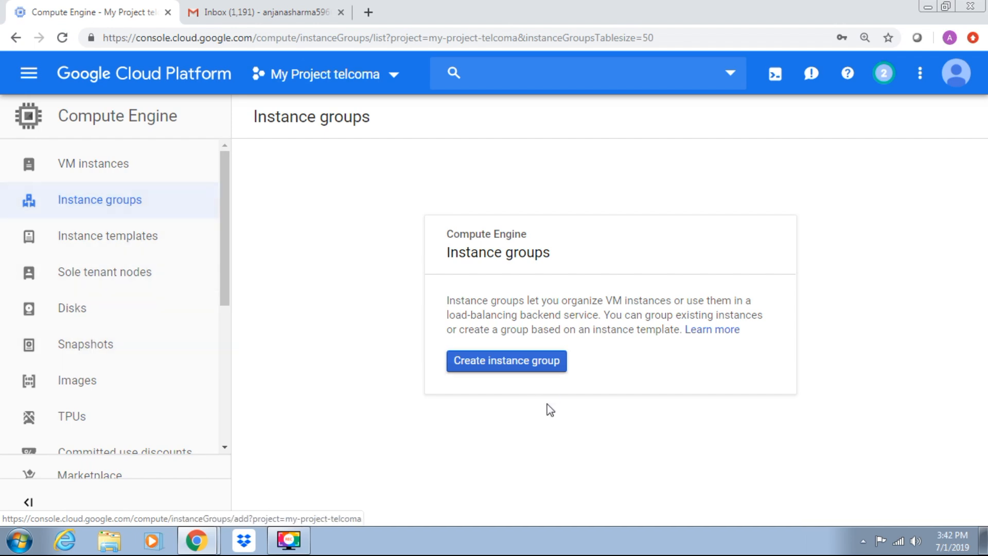
{"action": "left_click", "coordinate": [500, 375]}
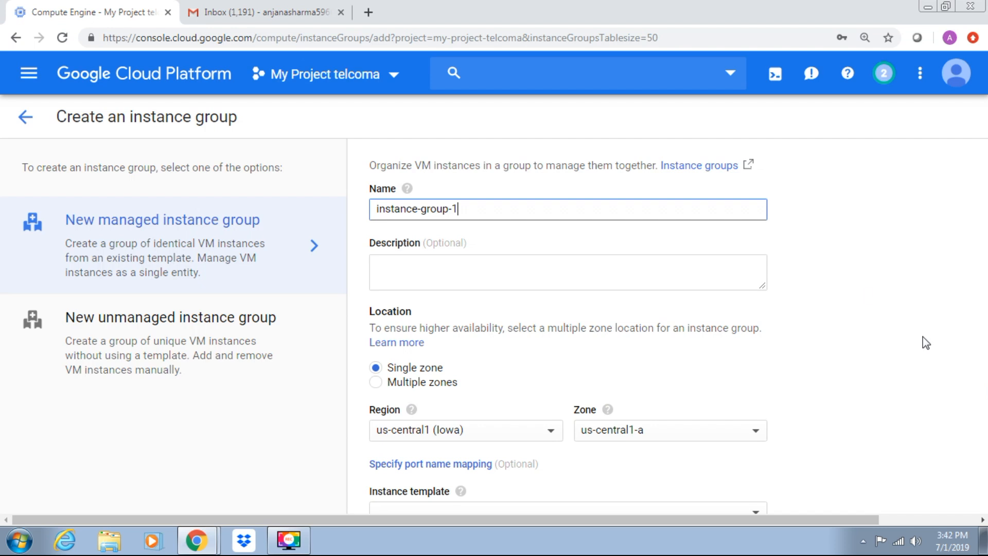
{"action": "left_click", "coordinate": [869, 298]}
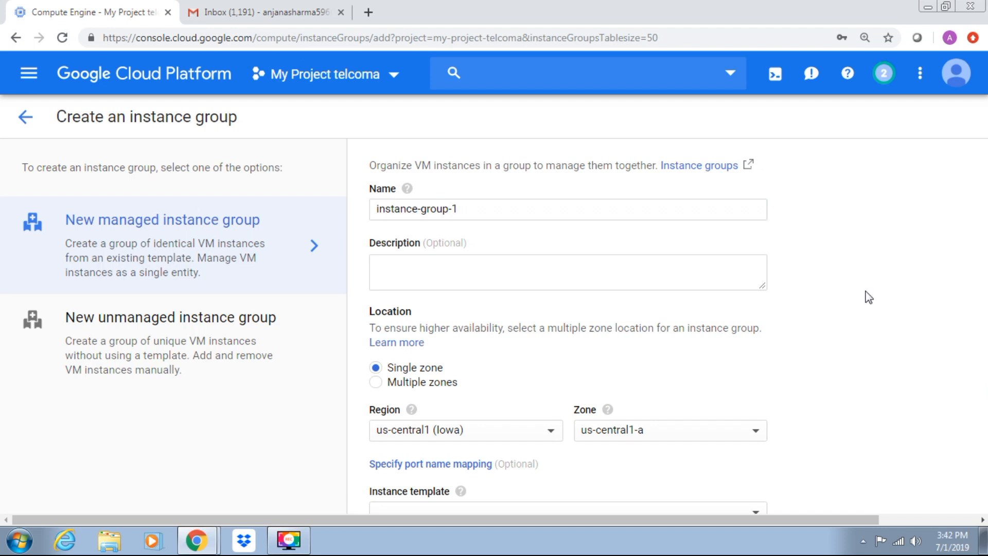
{"action": "scroll", "coordinate": [869, 298], "scroll_direction": "down", "scroll_amount": 1}
{"action": "scroll", "coordinate": [869, 297], "scroll_direction": "down", "scroll_amount": 1}
{"action": "scroll", "coordinate": [869, 298], "scroll_direction": "up", "scroll_amount": 2}
{"action": "scroll", "coordinate": [868, 298], "scroll_direction": "down", "scroll_amount": 3}
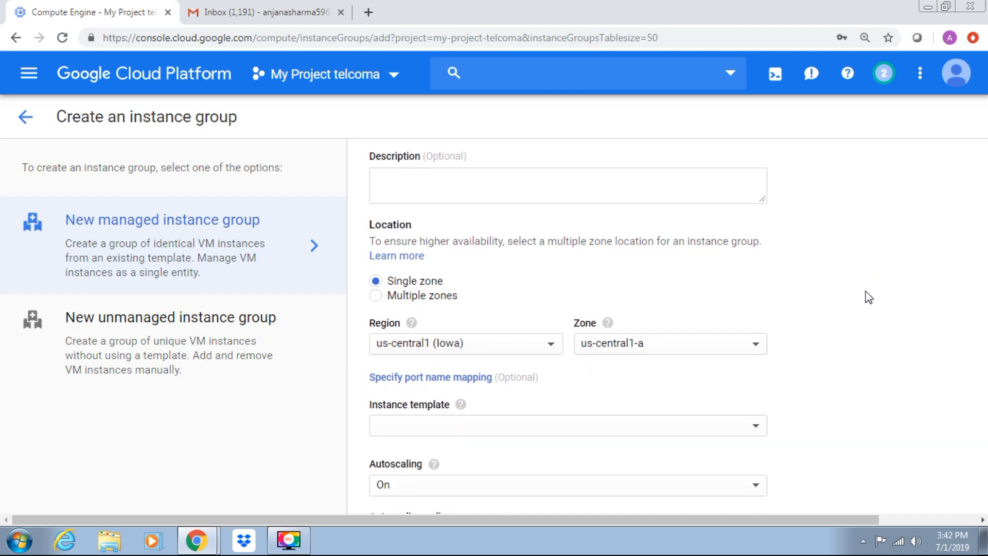
{"action": "scroll", "coordinate": [869, 297], "scroll_direction": "down", "scroll_amount": 6}
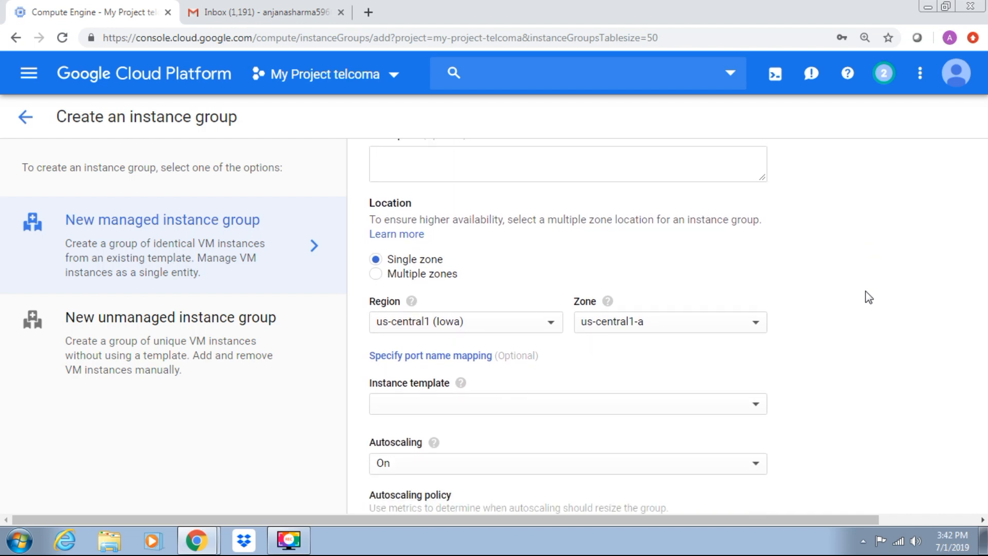
{"action": "scroll", "coordinate": [869, 298], "scroll_direction": "down", "scroll_amount": 3}
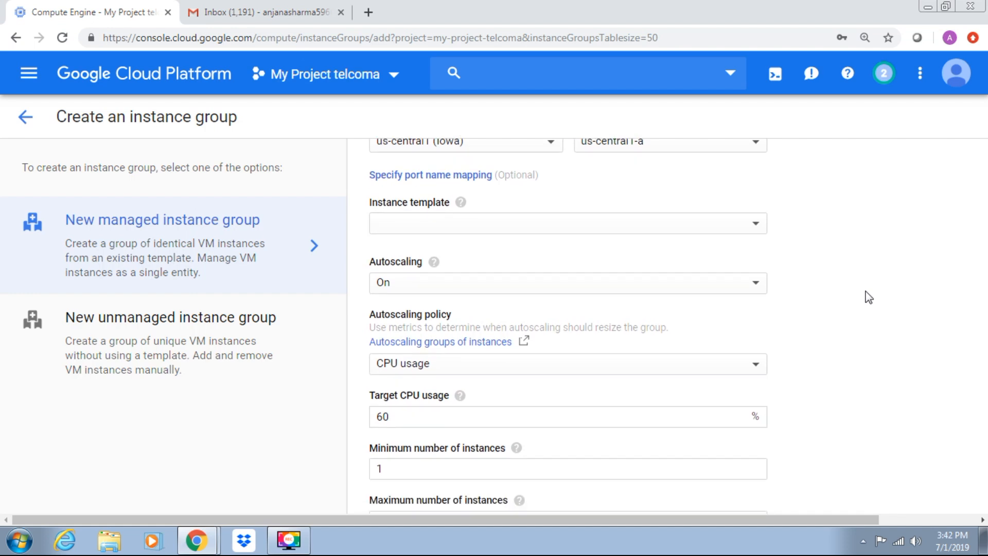
{"action": "scroll", "coordinate": [869, 298], "scroll_direction": "down", "scroll_amount": 7}
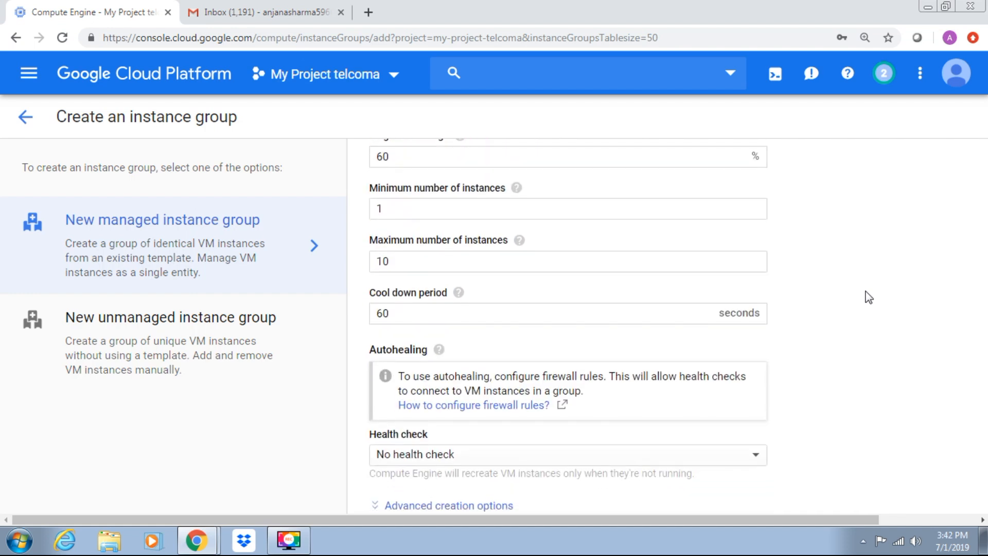
{"action": "scroll", "coordinate": [869, 297], "scroll_direction": "down", "scroll_amount": 3}
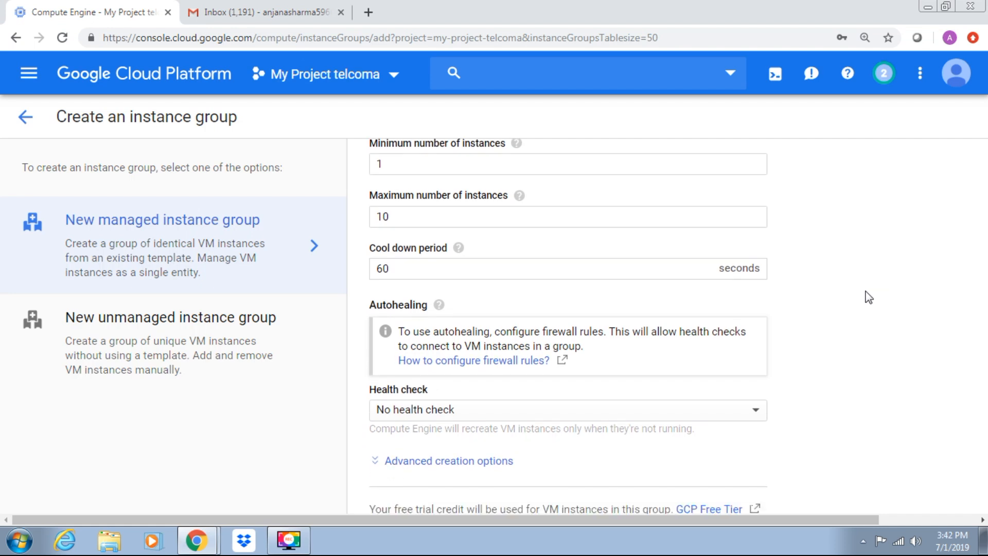
{"action": "scroll", "coordinate": [869, 297], "scroll_direction": "down", "scroll_amount": 3}
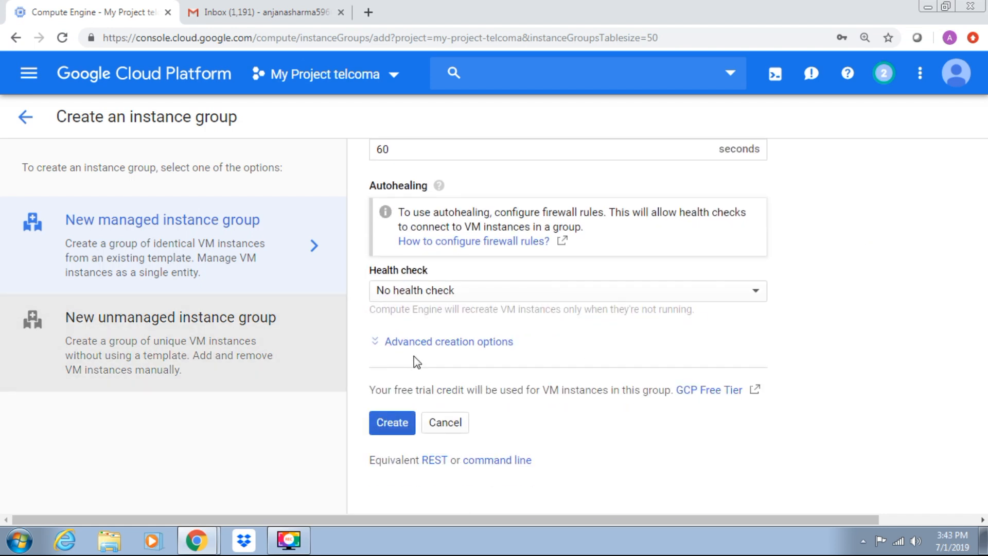
Review the advanced creation options of the managed instance group, and switch to the new unmanaged instance group form
{"action": "left_click", "coordinate": [384, 343]}
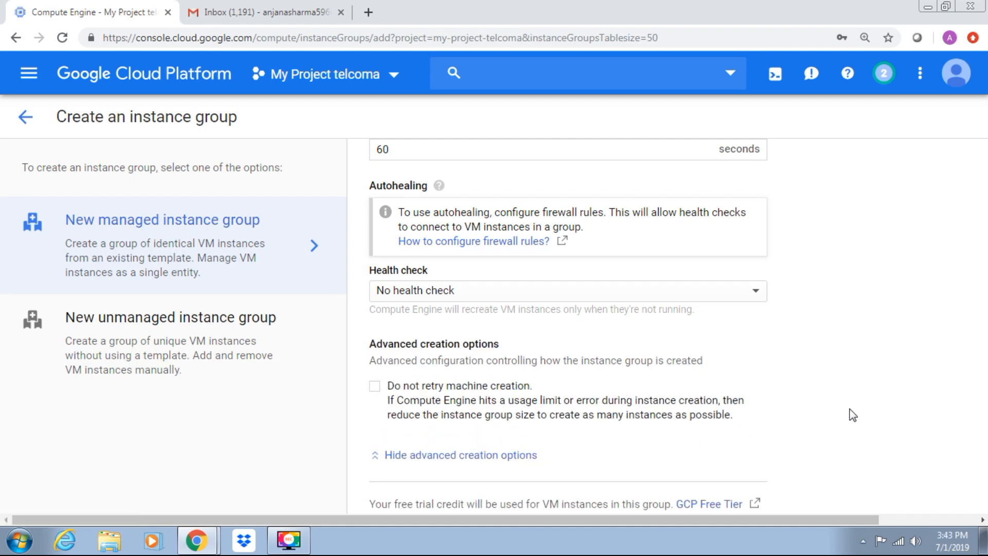
{"action": "scroll", "coordinate": [852, 414], "scroll_direction": "down", "scroll_amount": 2}
{"action": "scroll", "coordinate": [853, 415], "scroll_direction": "up", "scroll_amount": 9}
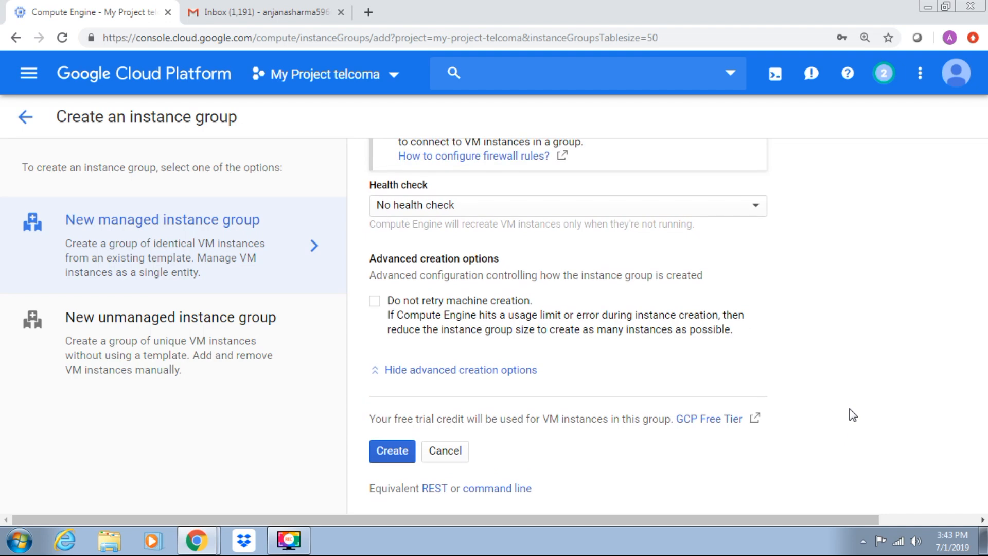
{"action": "scroll", "coordinate": [853, 415], "scroll_direction": "up", "scroll_amount": 5}
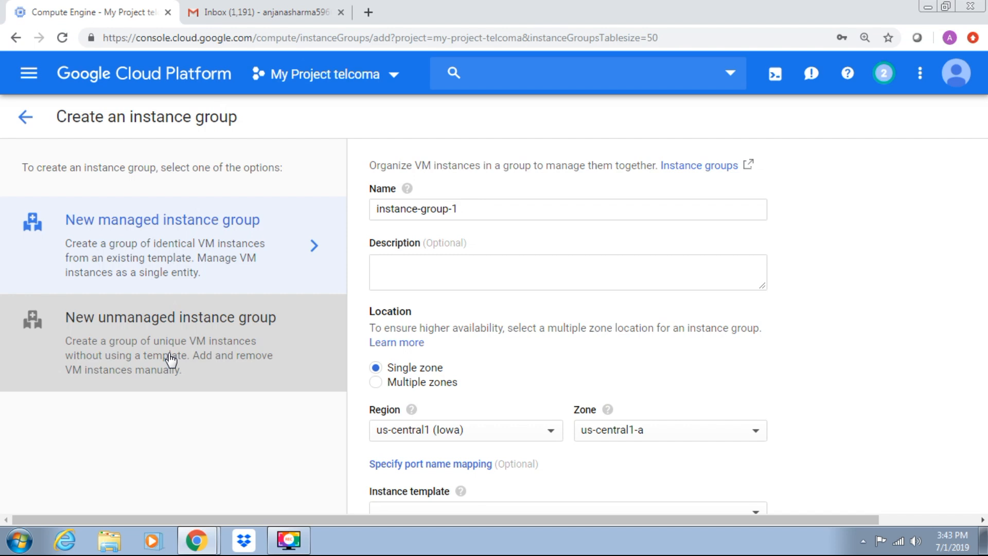
{"action": "left_click", "coordinate": [171, 361]}
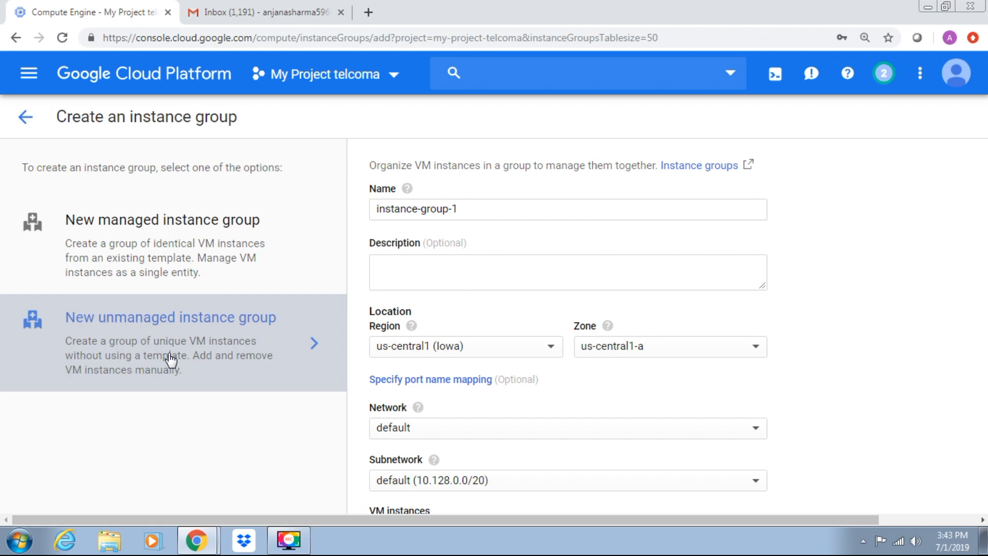
Open the project's Roles page under IAM & admin and view the details of the Access Approval Approver role
{"action": "left_click", "coordinate": [30, 87]}
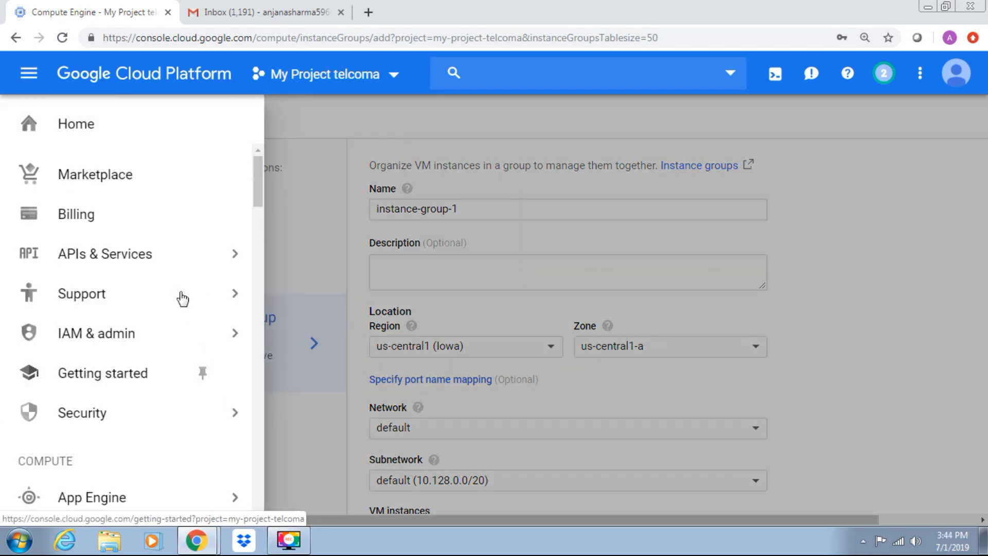
{"action": "mouse_move", "coordinate": [115, 342]}
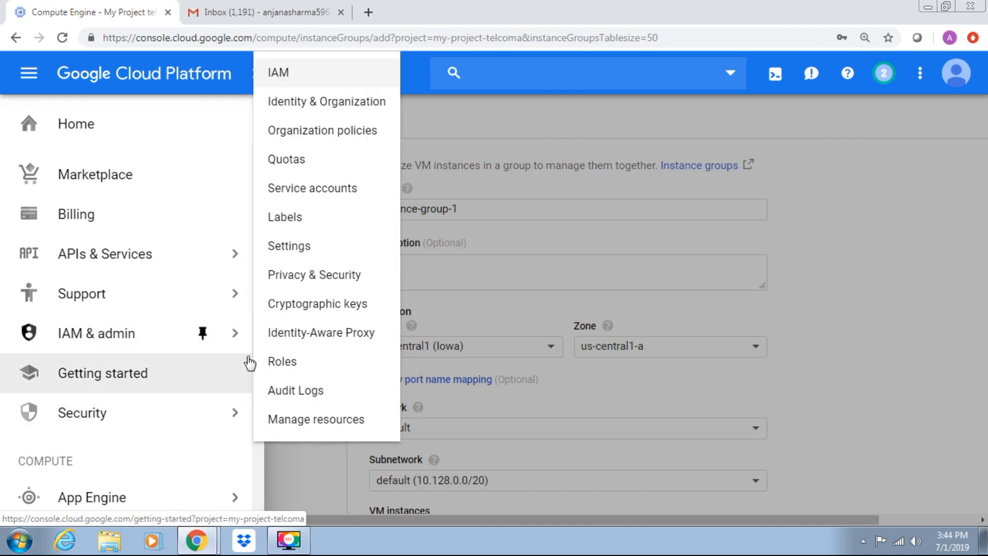
{"action": "left_click", "coordinate": [289, 363]}
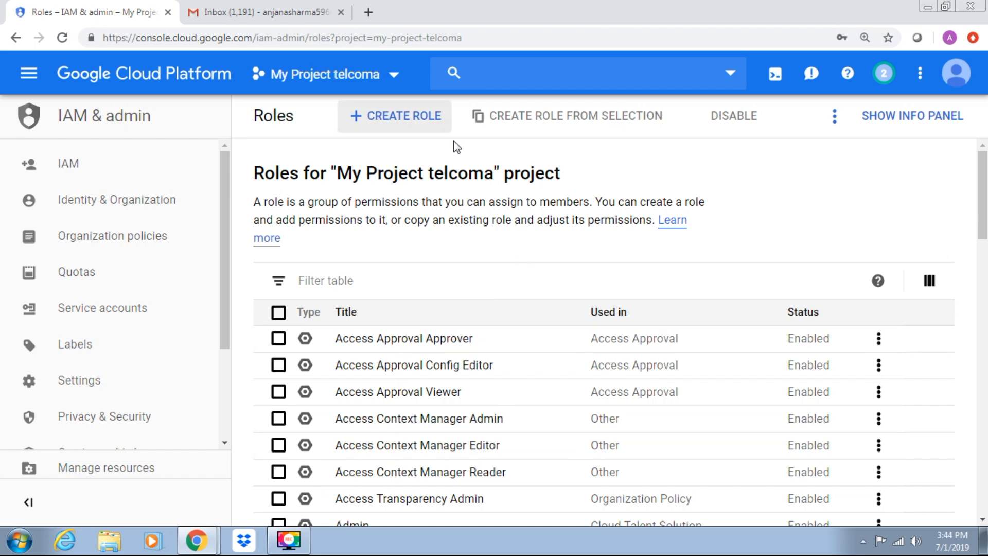
{"action": "left_click", "coordinate": [630, 341]}
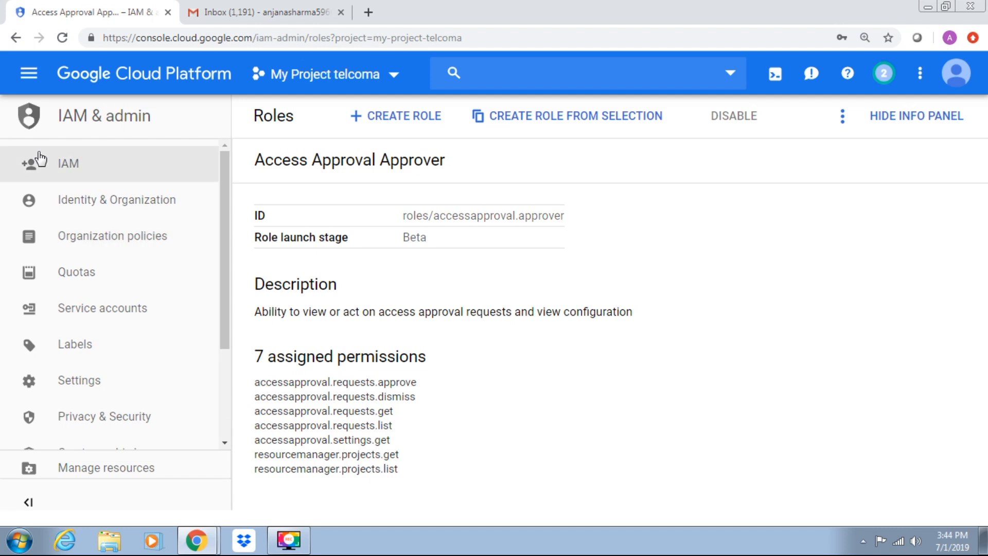
Open the project's IAM permissions and look at them by roles and by members
{"action": "left_click", "coordinate": [72, 173]}
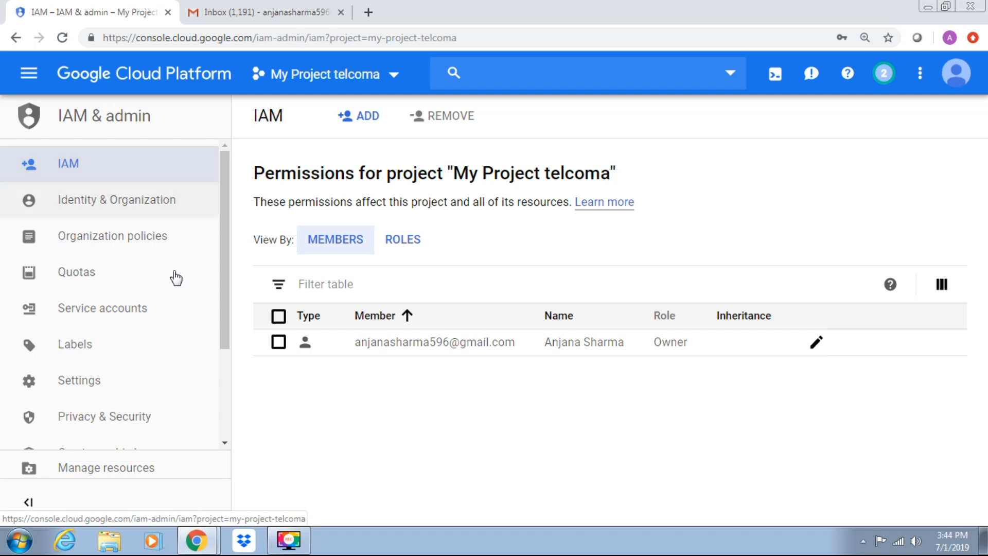
{"action": "left_click", "coordinate": [410, 258]}
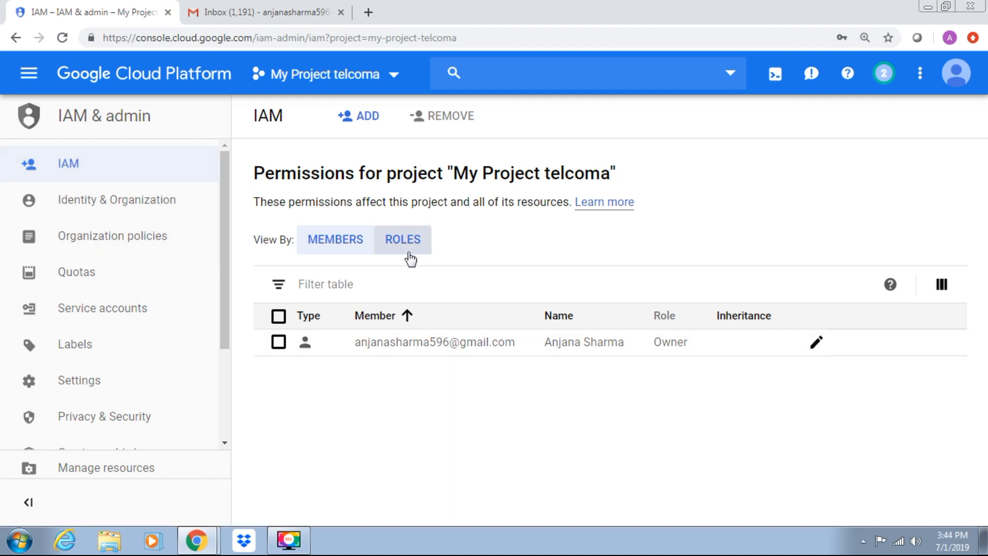
{"action": "left_click", "coordinate": [339, 244]}
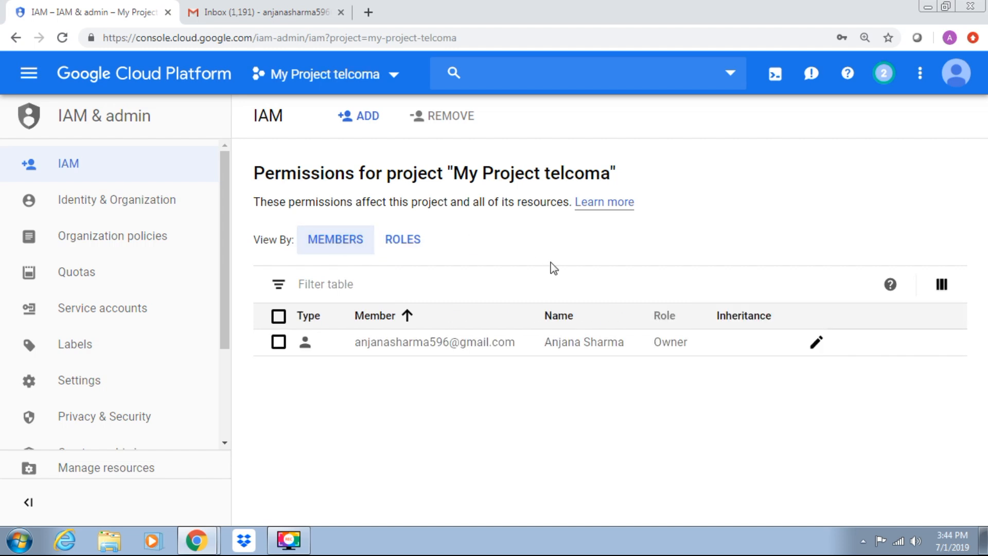
Examine the form for adding members and roles to the project, and close it without saving
{"action": "left_click", "coordinate": [348, 117]}
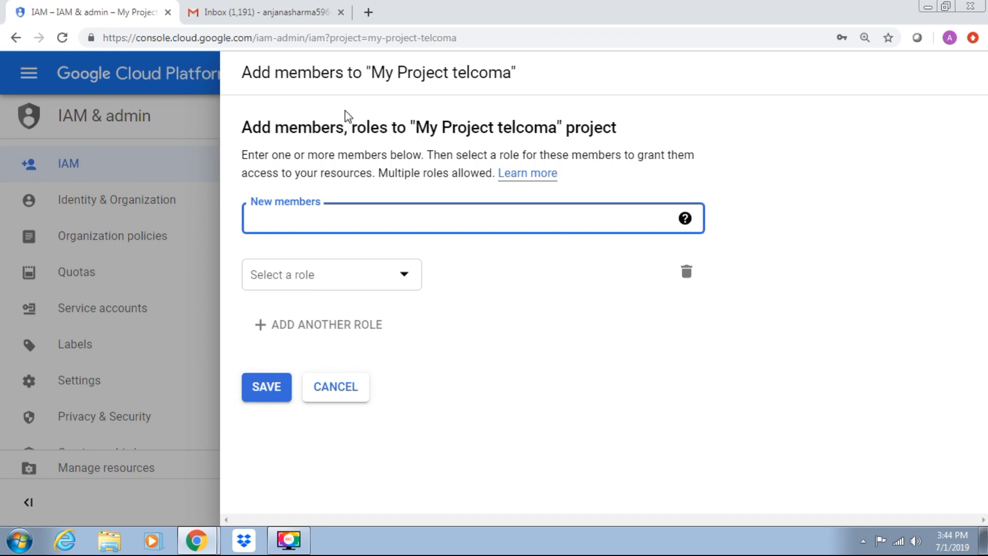
{"action": "left_click", "coordinate": [389, 281]}
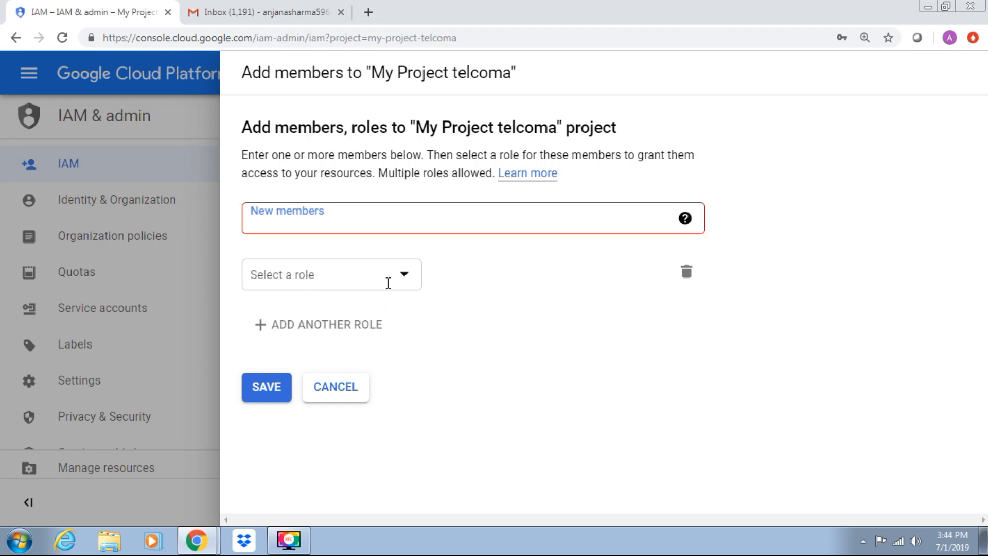
{"action": "left_click", "coordinate": [702, 342]}
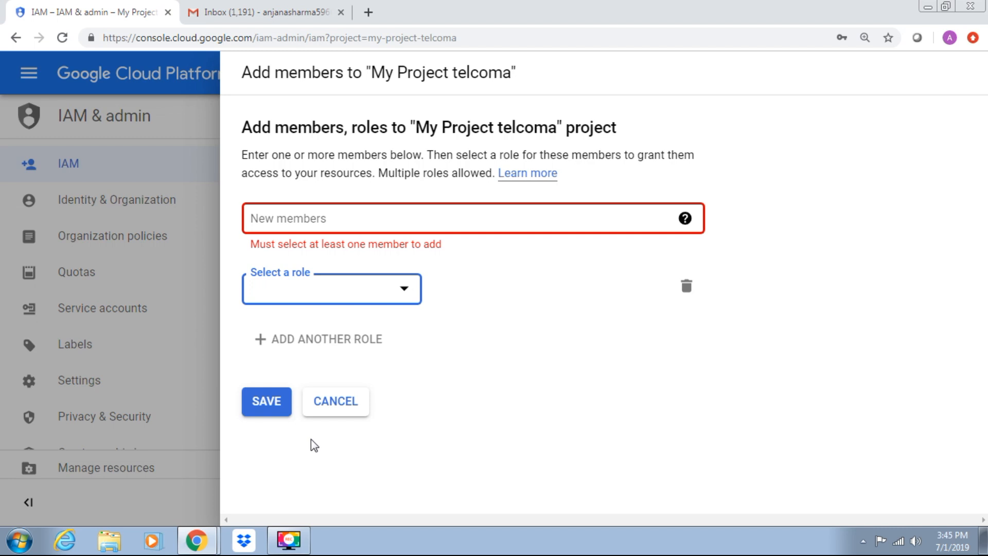
{"action": "left_click", "coordinate": [333, 404]}
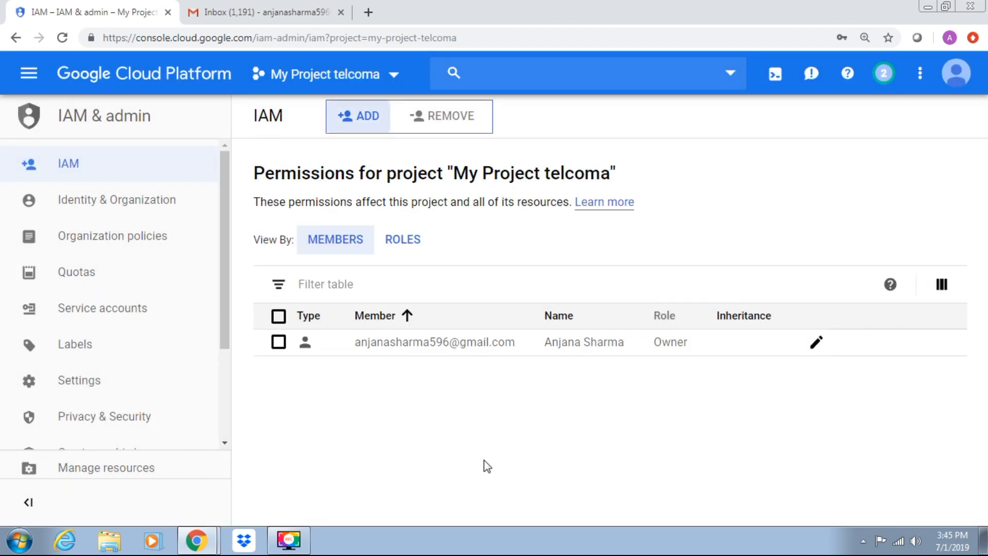